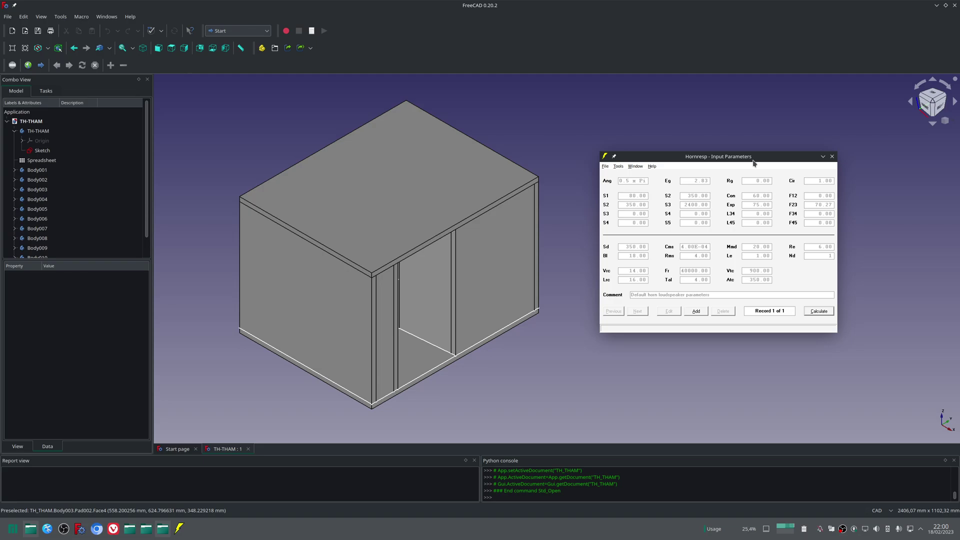
Step: Create a new Hornresp data file named Test.dat
{"action": "left_click_drag", "start_coordinate": [732, 159], "coordinate": [752, 166]}
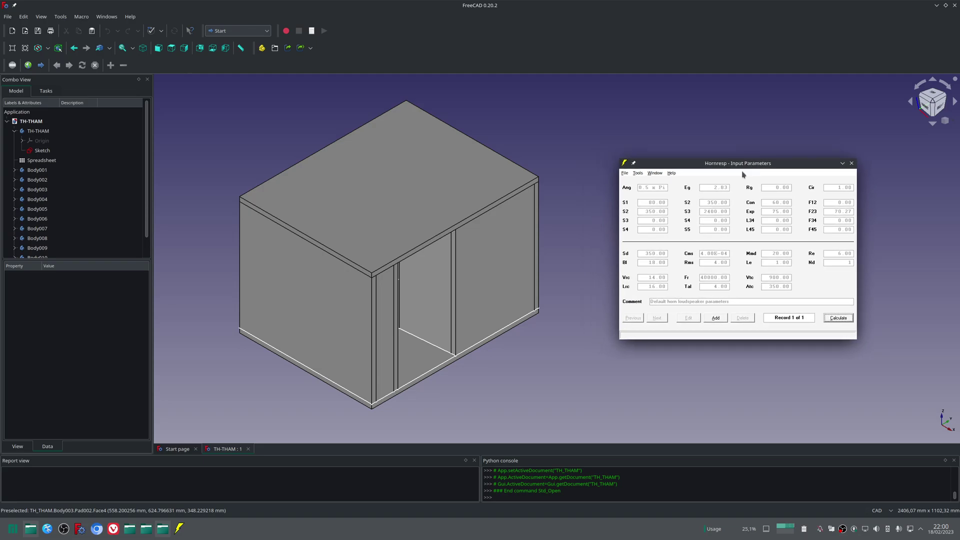
{"action": "left_click", "coordinate": [626, 174]}
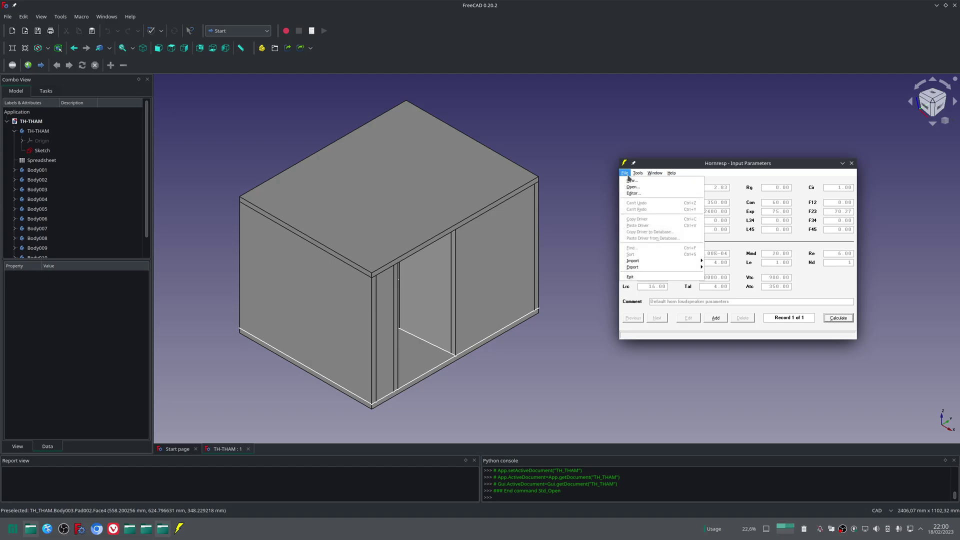
{"action": "left_click", "coordinate": [631, 180]}
{"action": "key", "text": "Home"}
{"action": "type", "text": "Test"}
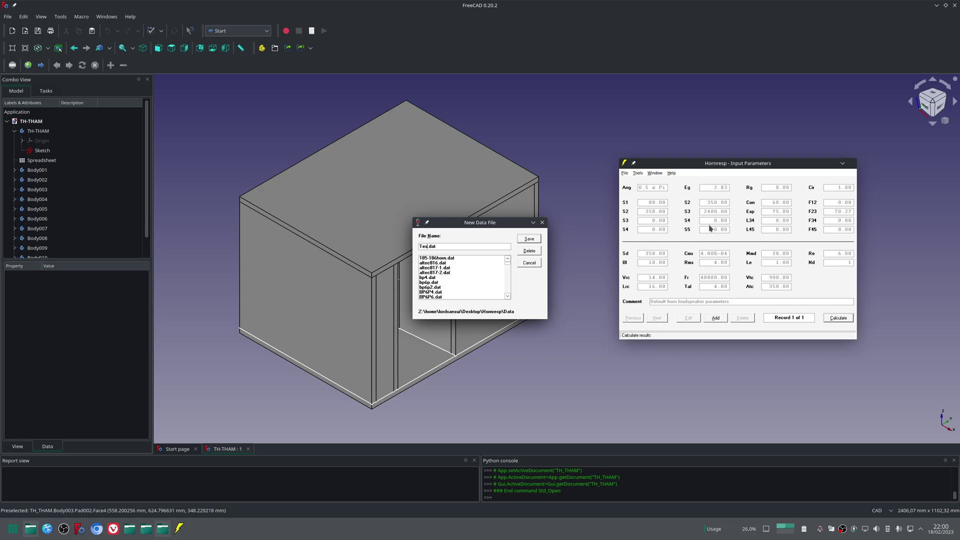
{"action": "left_click", "coordinate": [529, 238]}
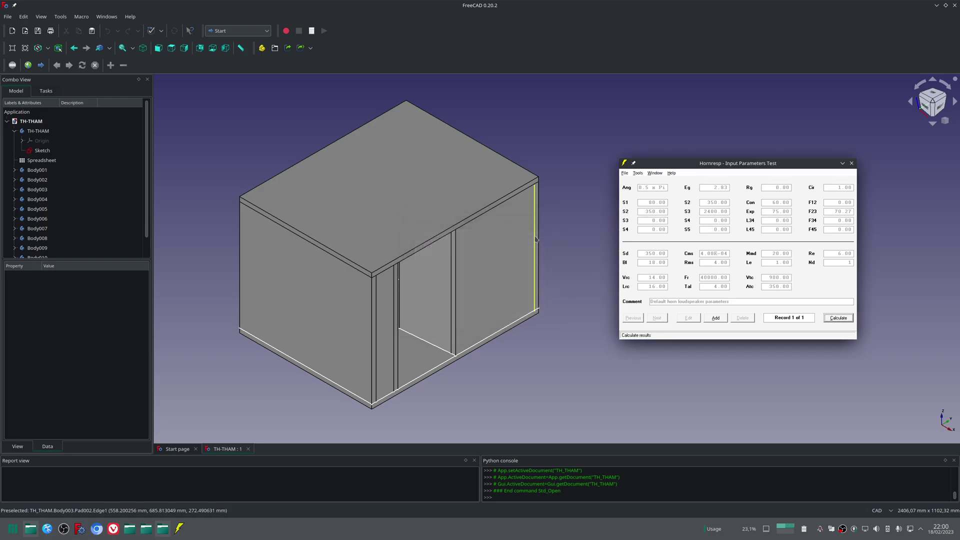
Step: Add a new record to the data file and set its comment to "Automation Level 1"
{"action": "left_click", "coordinate": [716, 319]}
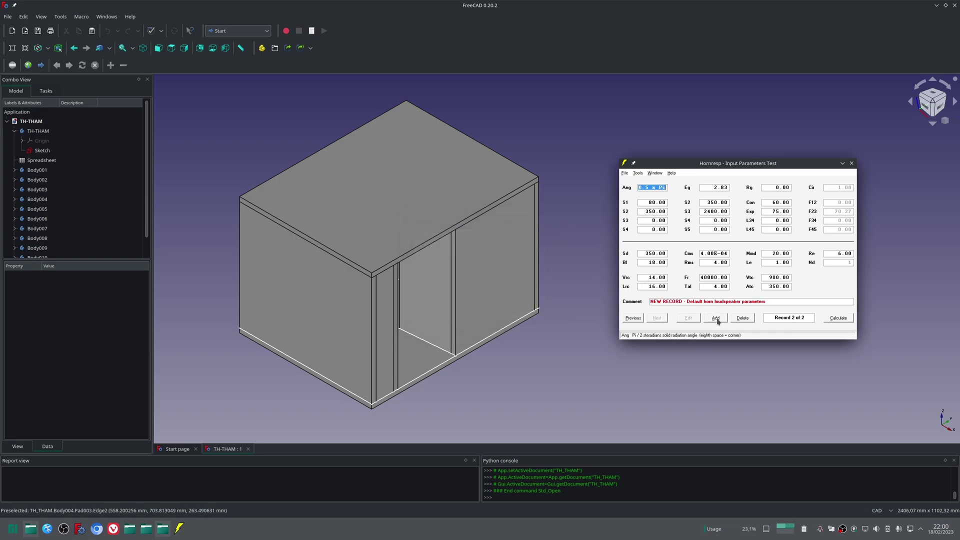
{"action": "left_click", "coordinate": [804, 298]}
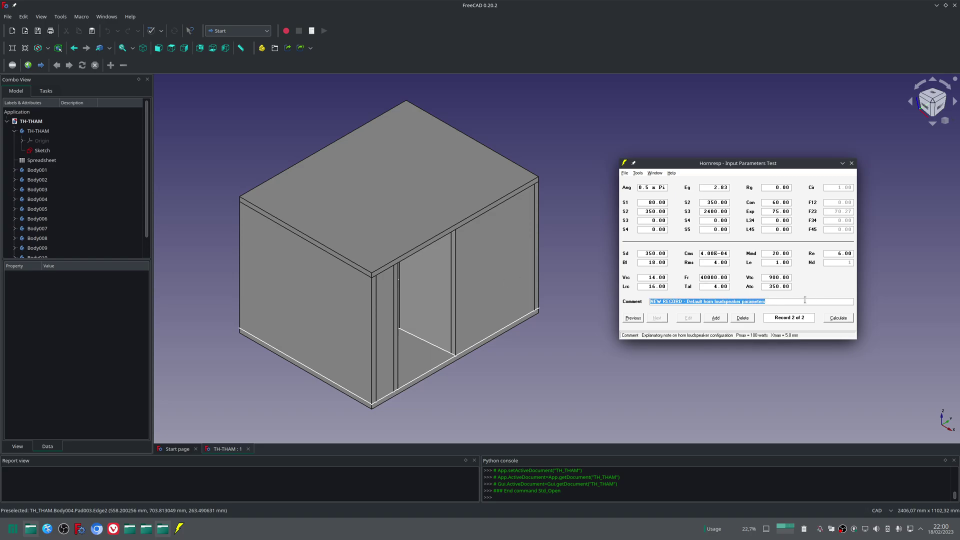
{"action": "type", "text": "AUtomation Level 1"}
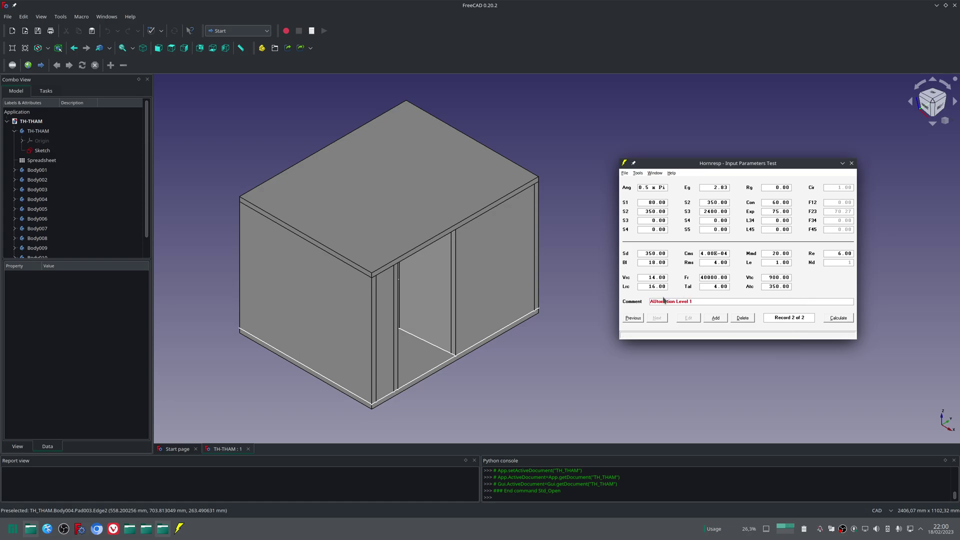
{"action": "type", "text": "u"}
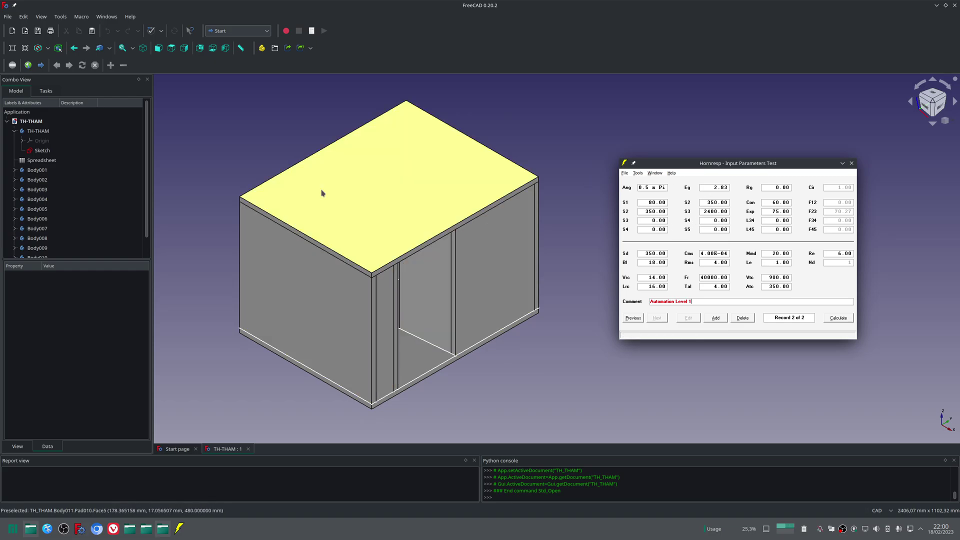
Step: Open the TH-THAM model's Spreadsheet in FreeCAD, then bring the Hornresp input window back in front, beside the filled cells
{"action": "double_click", "coordinate": [57, 165]}
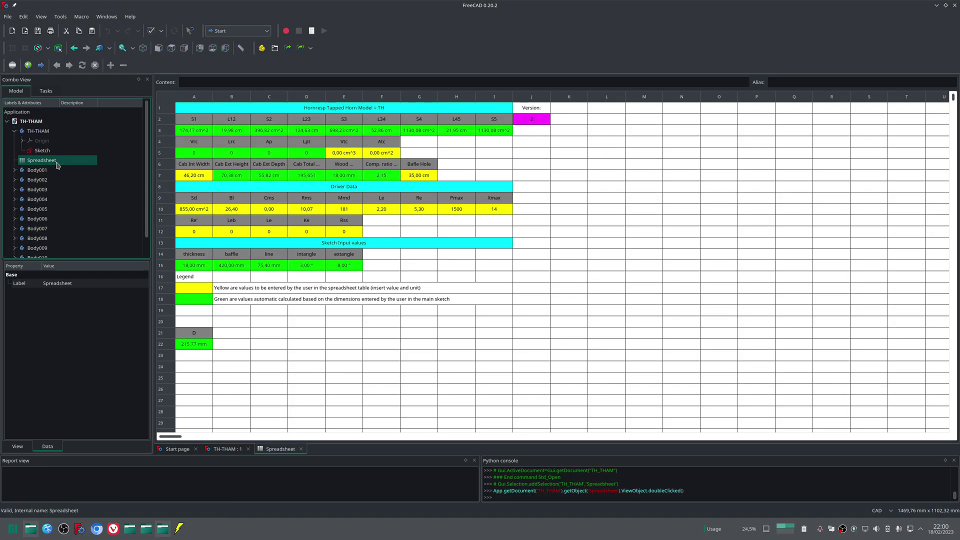
{"action": "left_click", "coordinate": [179, 529]}
{"action": "left_click_drag", "start_coordinate": [729, 164], "coordinate": [679, 178]}
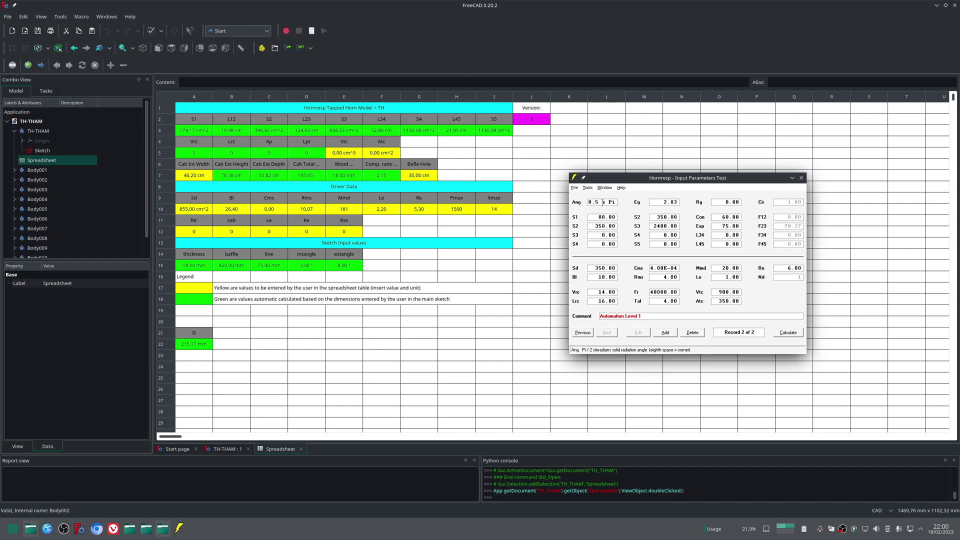
Step: Set the solid radiation angle Ang to 2.0 x Pi and switch the driver arrangement to tapped horn (TH)
{"action": "double_click", "coordinate": [604, 202]}
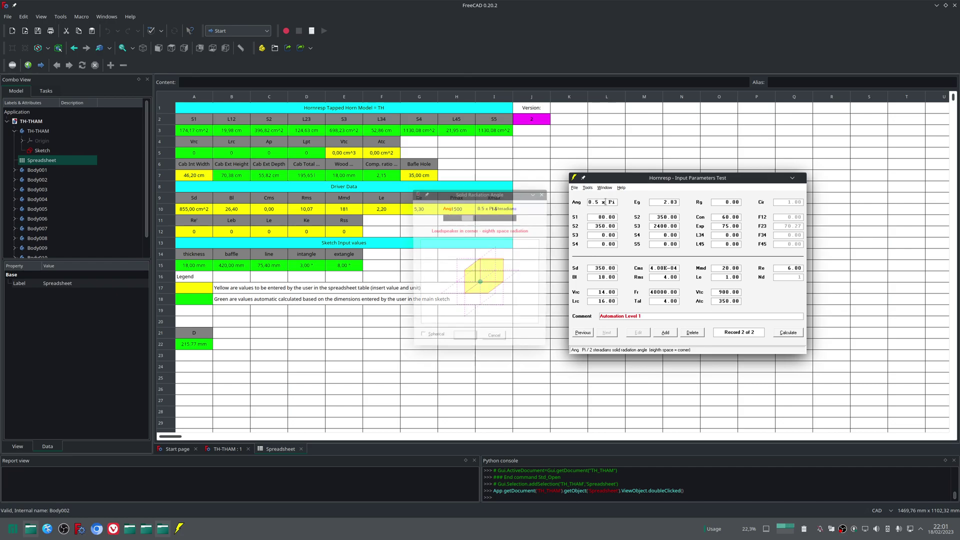
{"action": "left_click", "coordinate": [505, 219]}
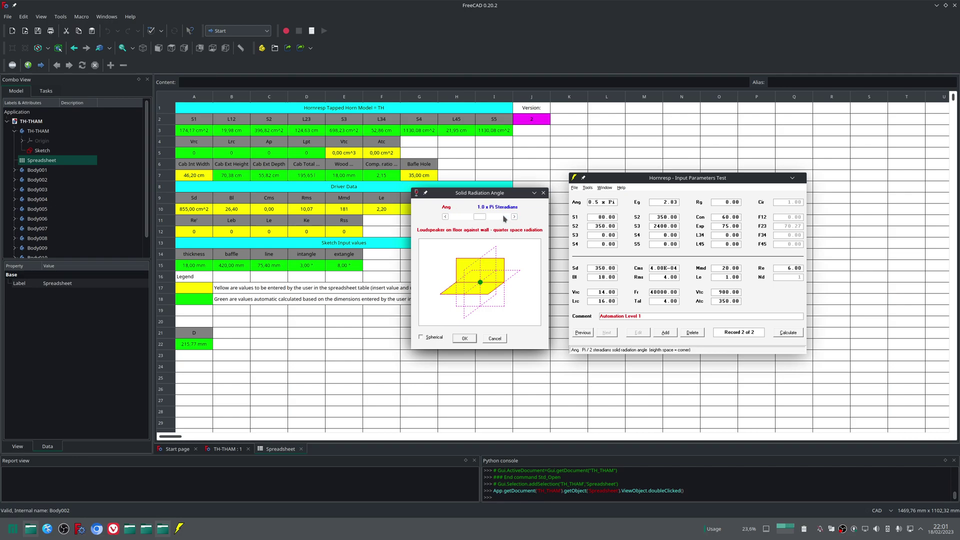
{"action": "left_click", "coordinate": [505, 218]}
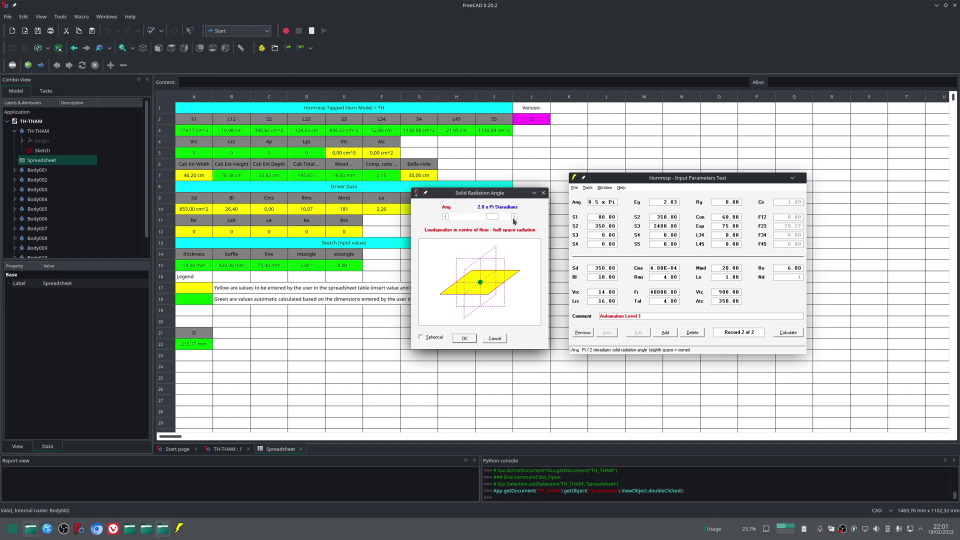
{"action": "left_click", "coordinate": [464, 338]}
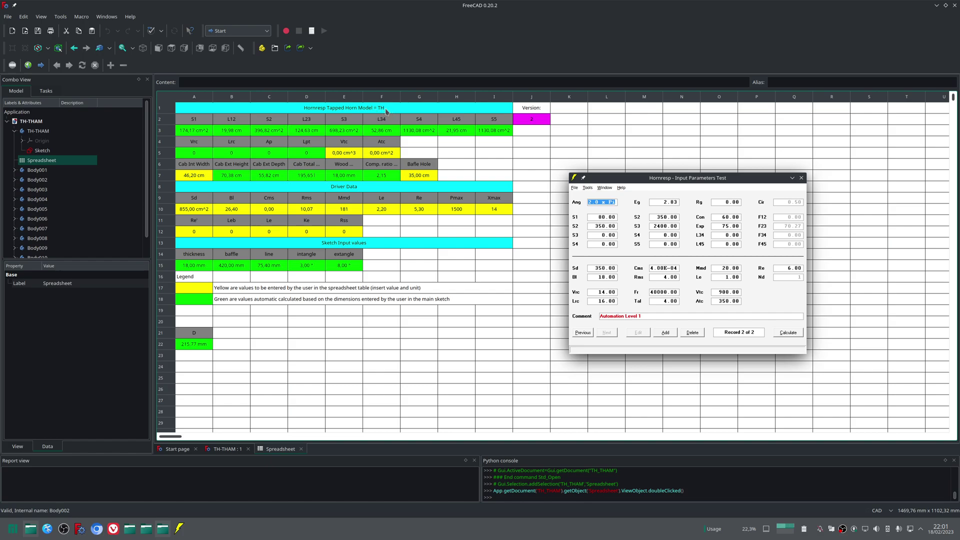
{"action": "double_click", "coordinate": [762, 277]}
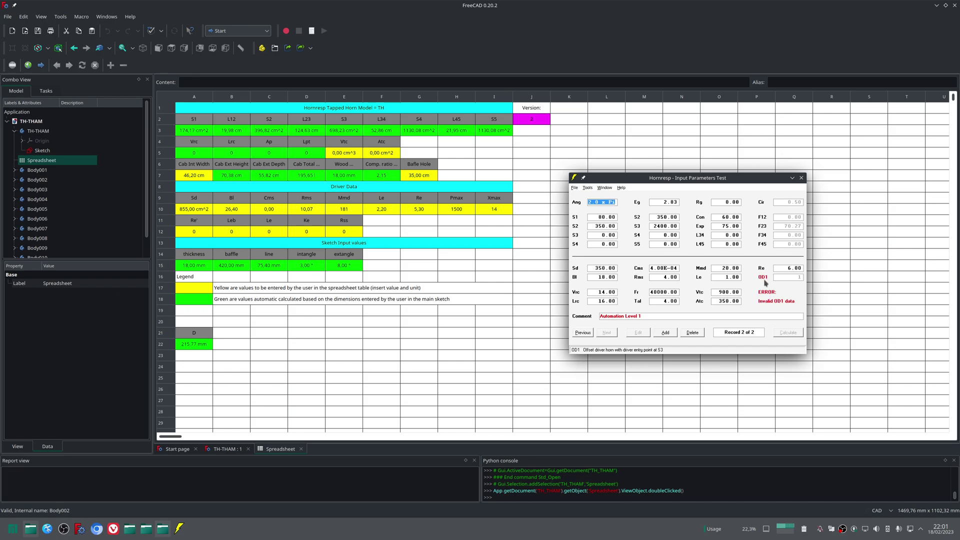
{"action": "left_click", "coordinate": [764, 278]}
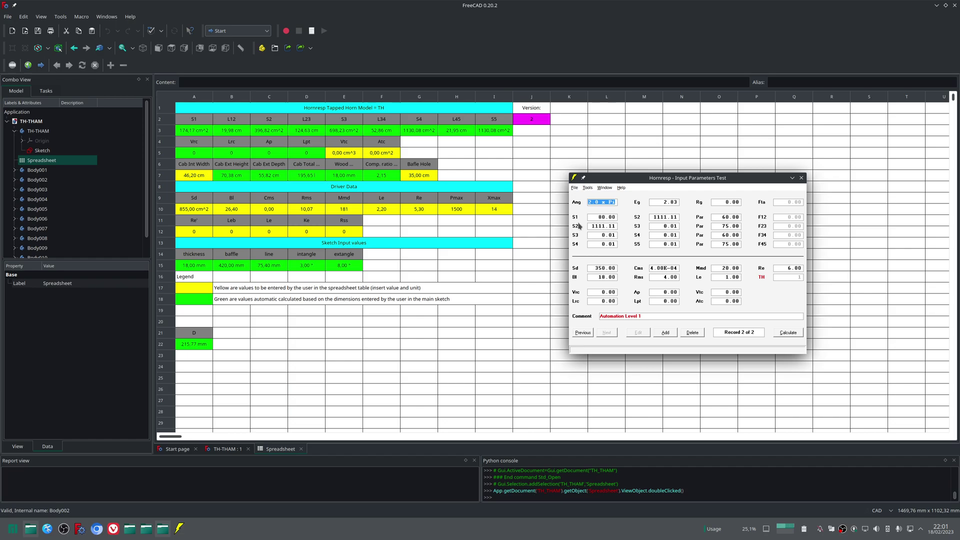
Step: Define horn segment 1 with S1 174.17, S2 396.82 and a parabolic length of 19.98 cm
{"action": "left_click", "coordinate": [612, 218]}
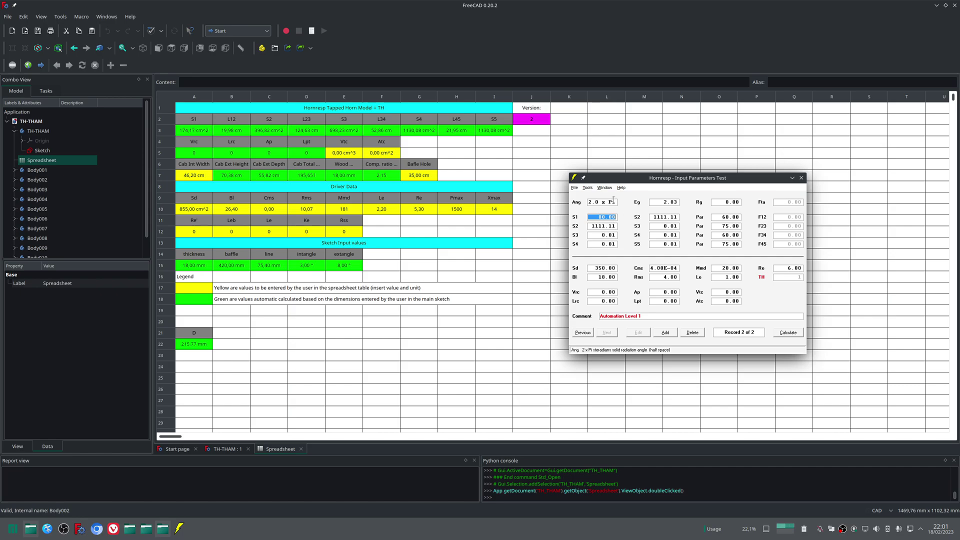
{"action": "mouse_move", "coordinate": [641, 180]}
{"action": "left_mouse_down"}
{"action": "mouse_move", "coordinate": [262, 136]}
{"action": "mouse_move", "coordinate": [602, 194]}
{"action": "mouse_move", "coordinate": [635, 178]}
{"action": "left_mouse_up"}
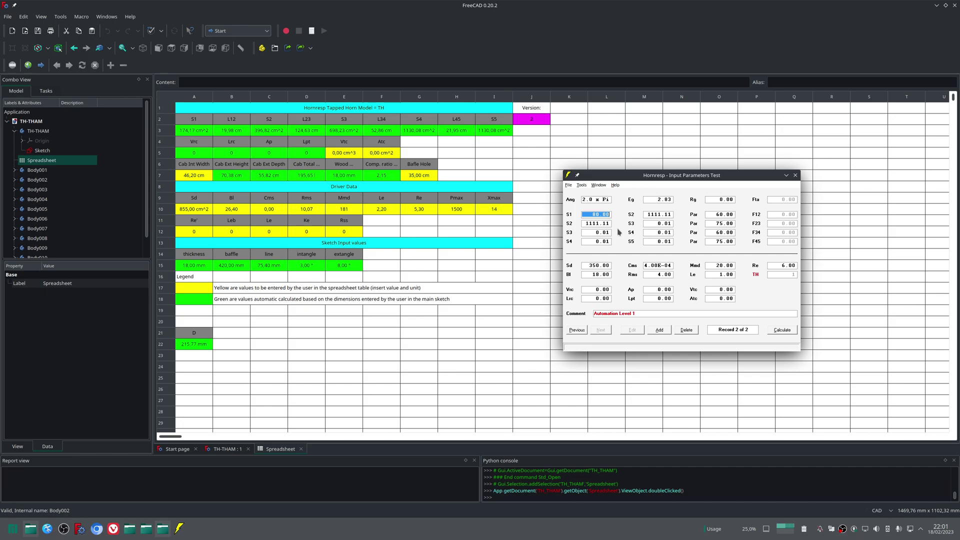
{"action": "type", "text": "174.17"}
{"action": "key", "text": "Tab"}
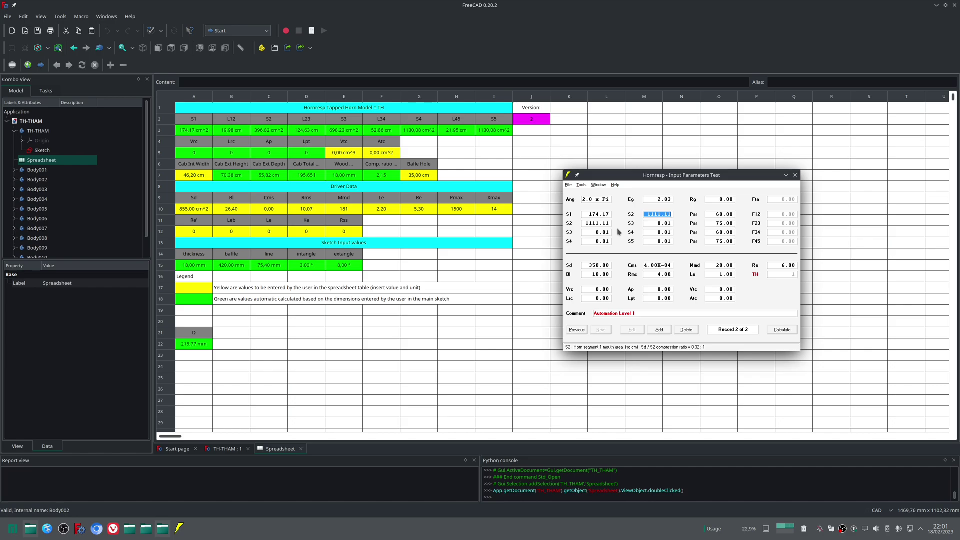
{"action": "type", "text": "396.82"}
{"action": "key", "text": "Tab"}
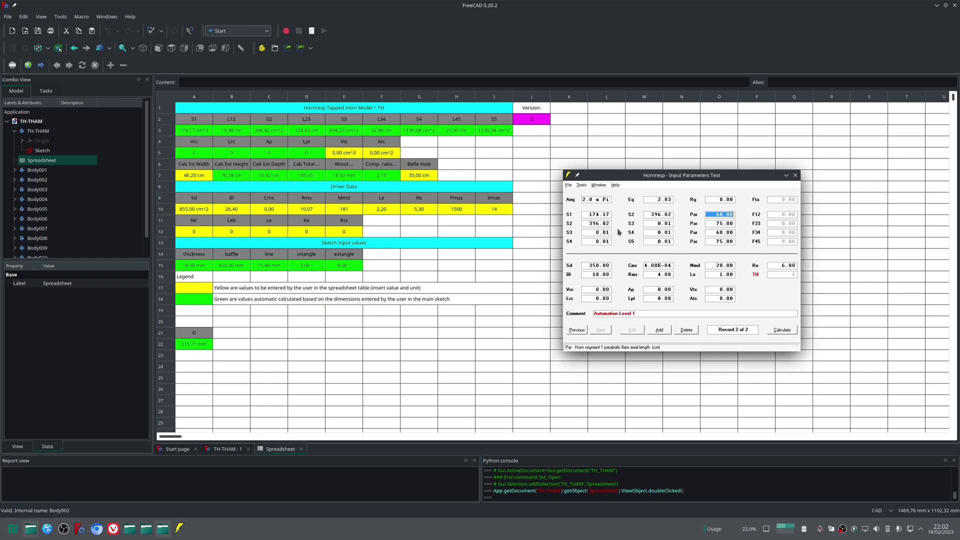
{"action": "type", "text": "19.98"}
{"action": "key", "text": "Tab"}
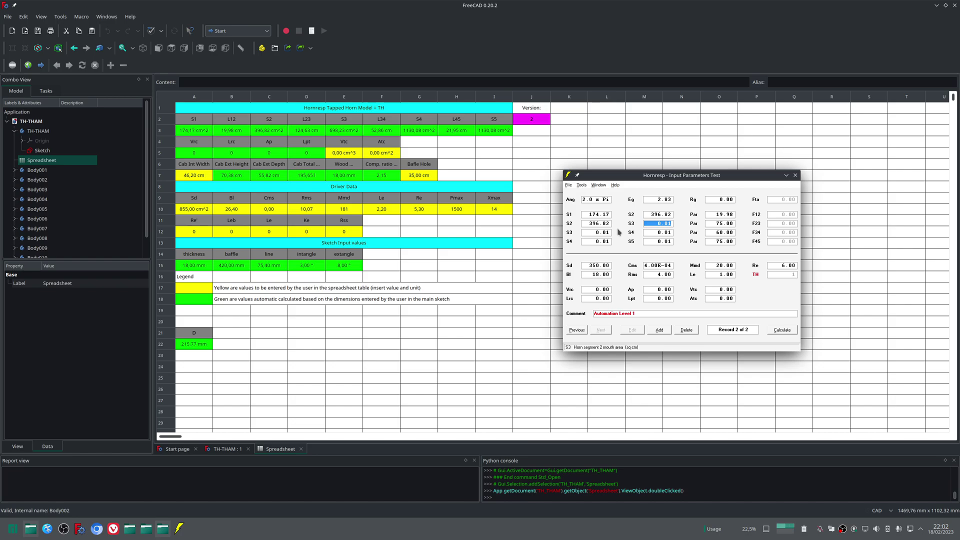
Step: Define horn segment 2 with S3 698.23 and a parabolic length of 124.63 cm
{"action": "type", "text": "698.23"}
{"action": "key", "text": "Tab"}
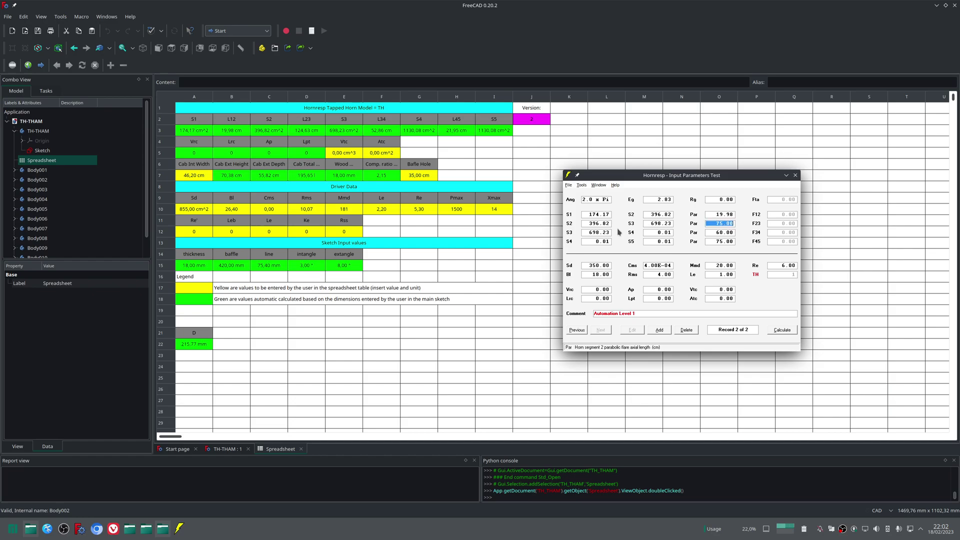
{"action": "type", "text": "124.63"}
{"action": "key", "text": "Tab"}
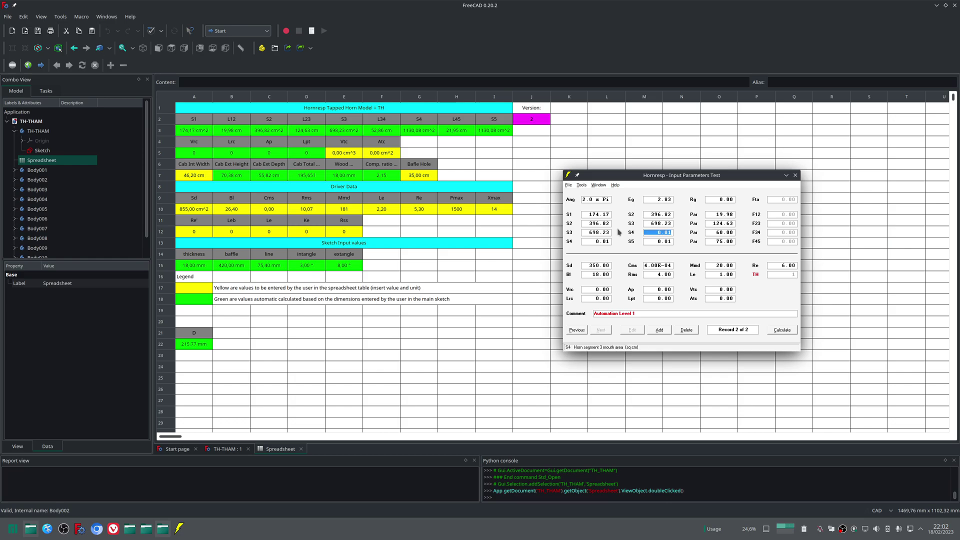
Step: Define horn segment 3 with S4 1130.08 and a parabolic length of 52.86 cm
{"action": "type", "text": "1130.08"}
{"action": "key", "text": "Tab"}
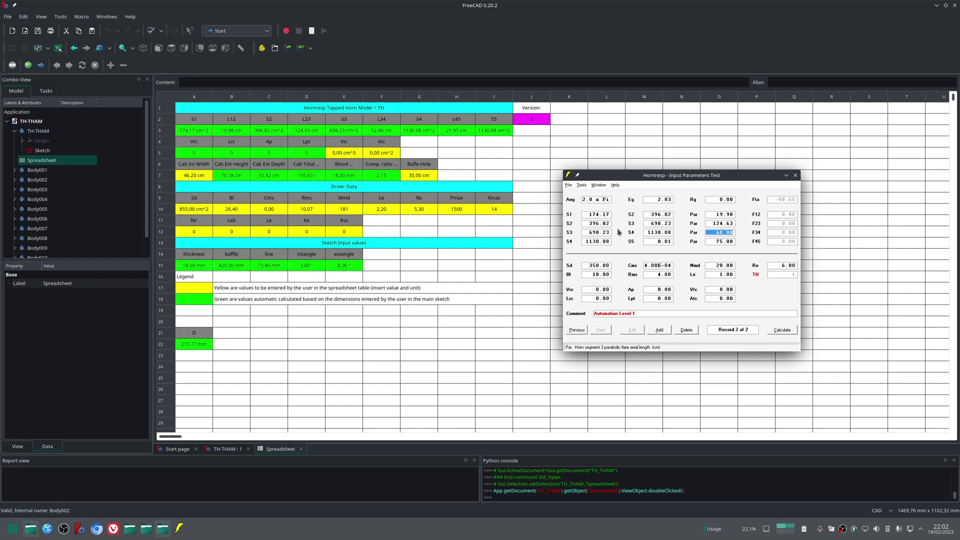
{"action": "type", "text": "52.86"}
{"action": "key", "text": "Tab"}
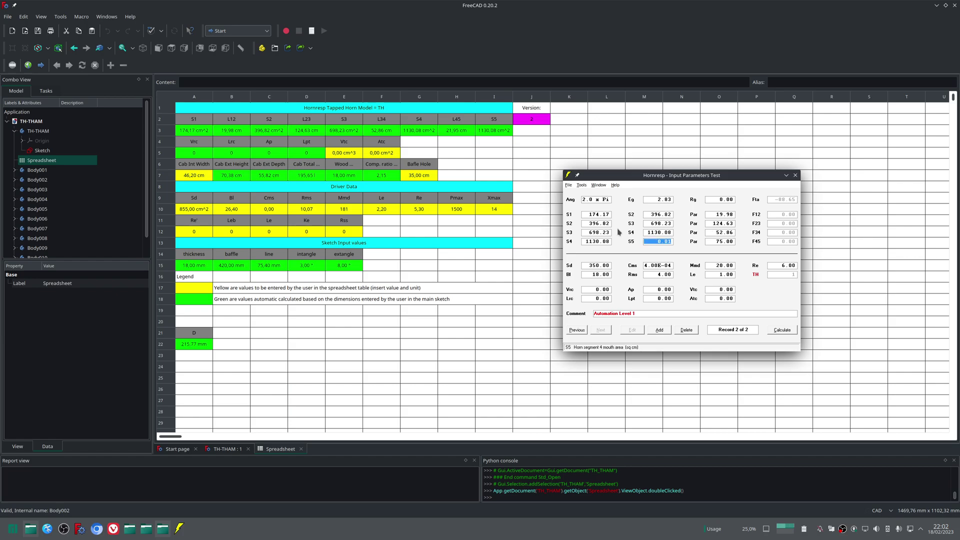
Step: Define horn segment 4 with S5 1130.08 and a parabolic length of 21.95 cm
{"action": "type", "text": "1130.08"}
{"action": "key", "text": "Tab"}
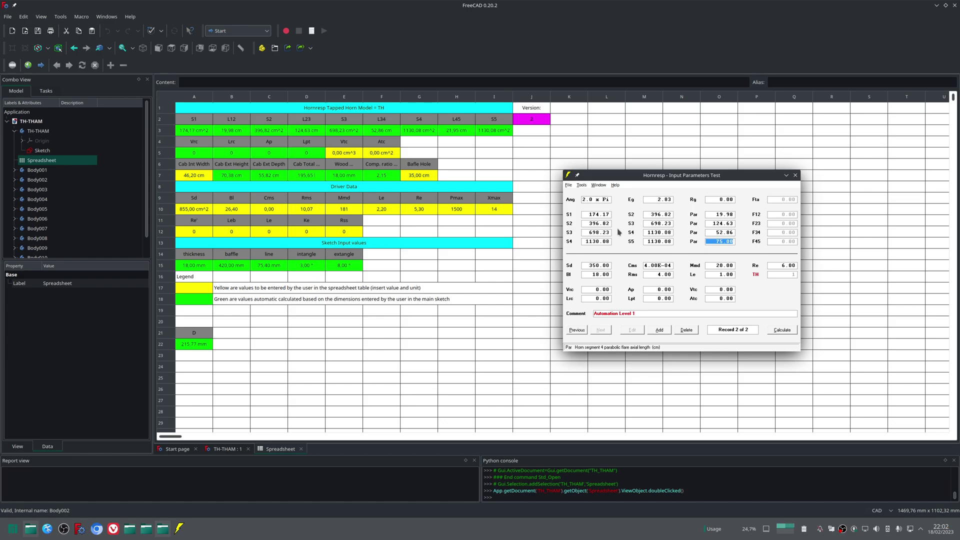
{"action": "type", "text": "21.95"}
{"action": "key", "text": "Tab"}
Step: Set the driver's Sd to 855 and its Cms to 9.21E-05, looking up the full Cms value in the FreeCAD spreadsheet
{"action": "left_click_drag", "start_coordinate": [699, 176], "coordinate": [713, 171]}
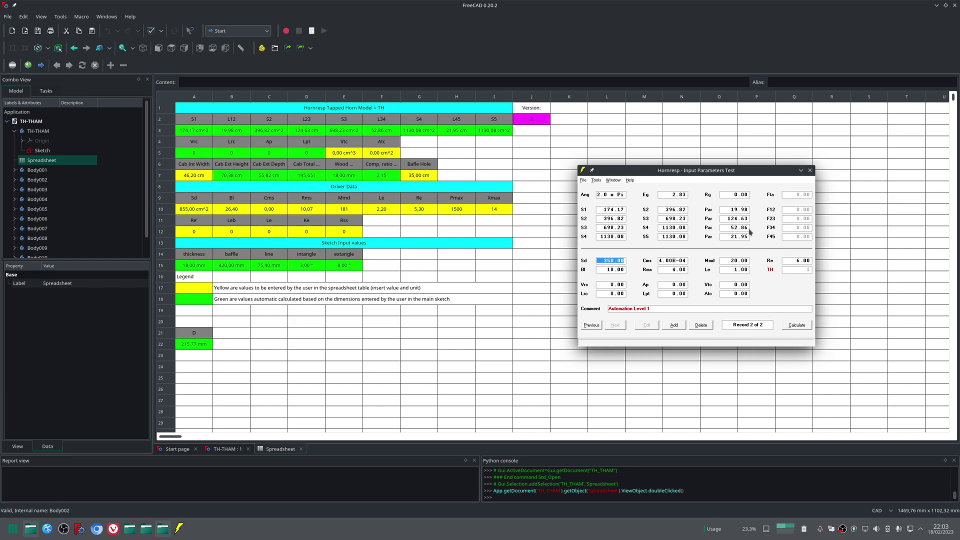
{"action": "left_click_drag", "start_coordinate": [680, 171], "coordinate": [625, 148]}
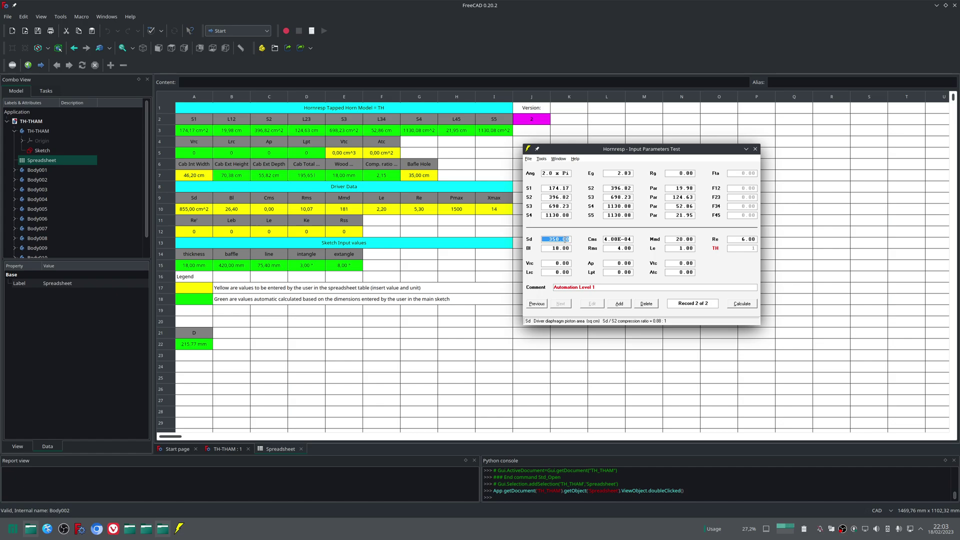
{"action": "type", "text": "855"}
{"action": "key", "text": "Tab"}
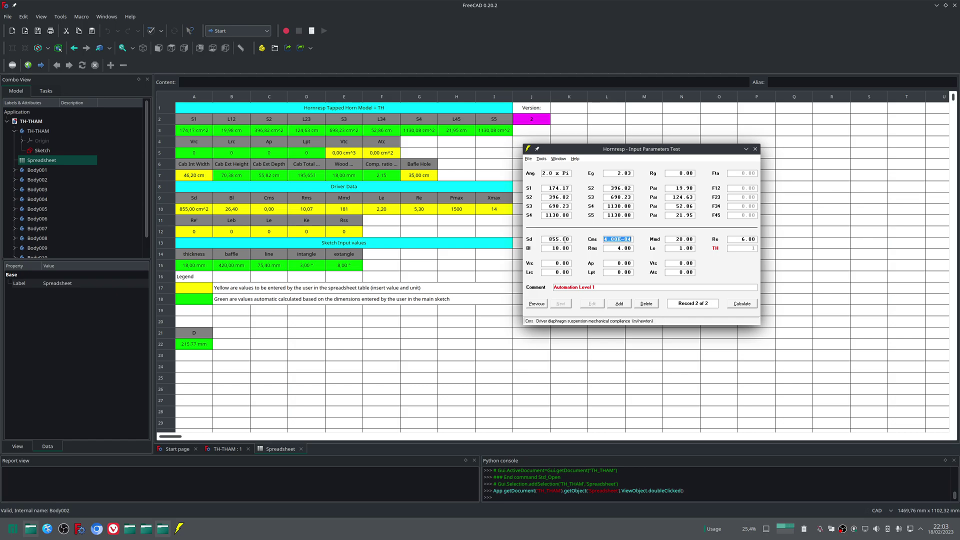
{"action": "left_click", "coordinate": [269, 210]}
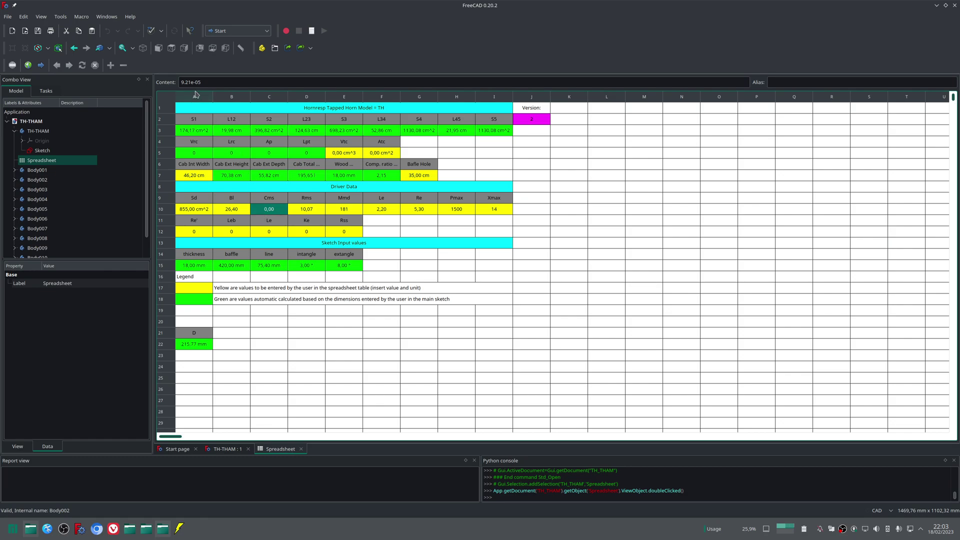
{"action": "left_click", "coordinate": [180, 532]}
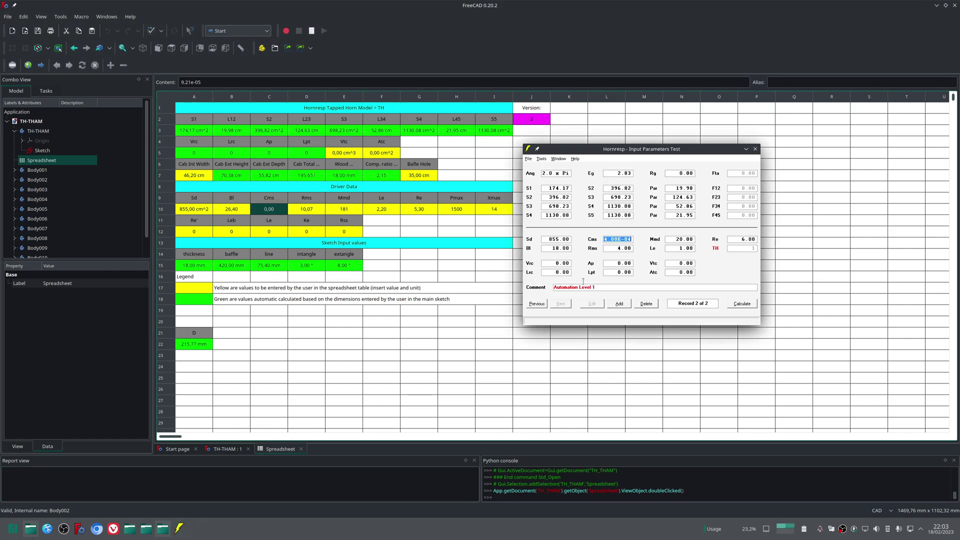
{"action": "left_click", "coordinate": [622, 239]}
{"action": "type", "text": "21"}
{"action": "key", "text": "Tab"}
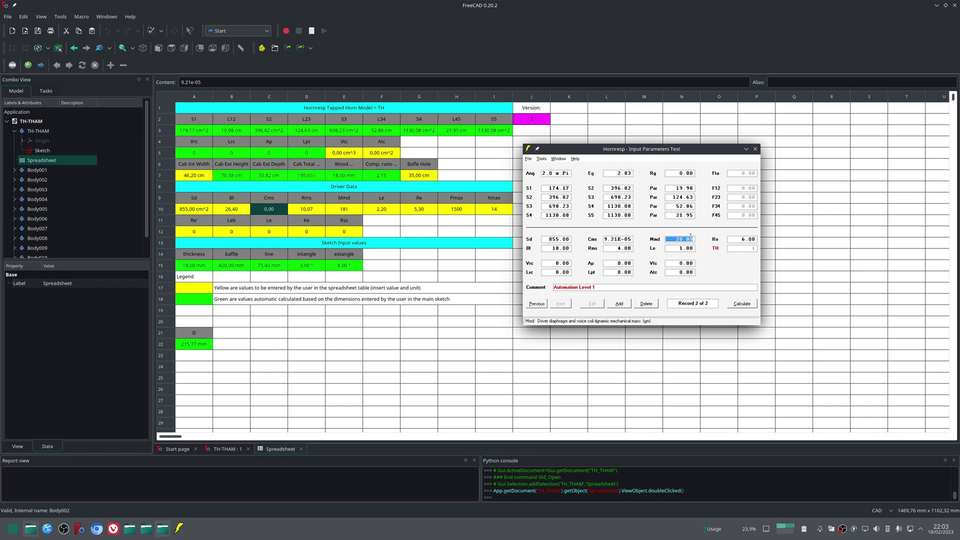
Step: Set the driver's Mmd to 181, Re to 5.3 and Bl to 26.40
{"action": "type", "text": "181"}
{"action": "key", "text": "Tab"}
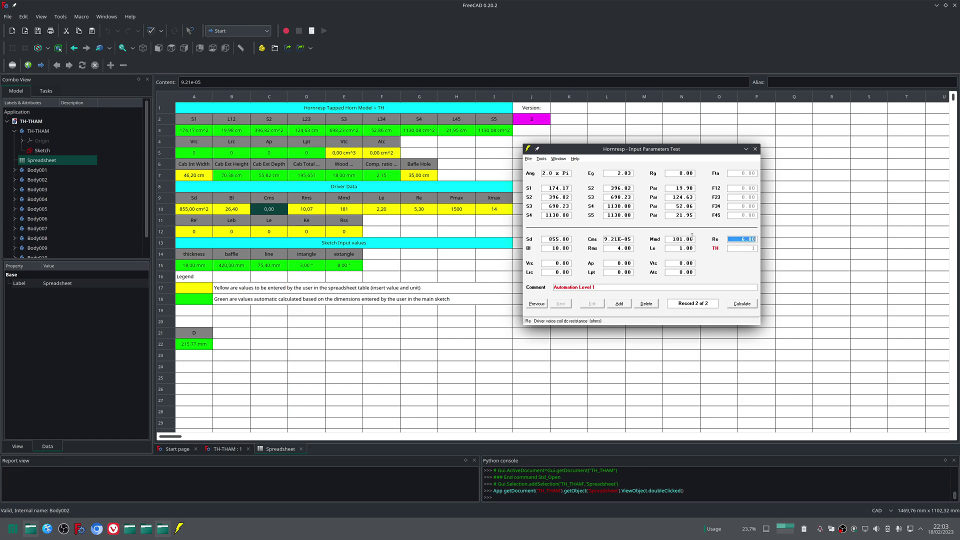
{"action": "type", "text": "5.3"}
{"action": "key", "text": "Tab"}
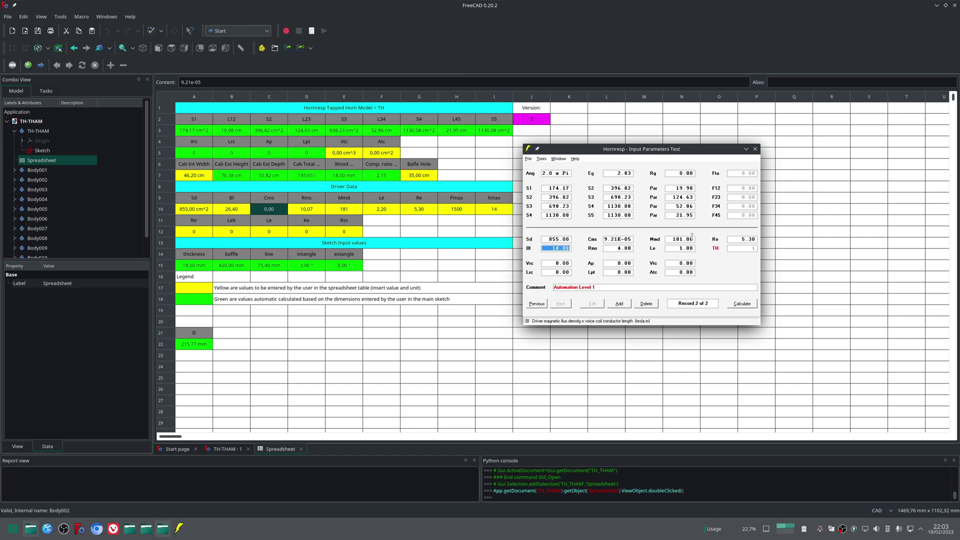
{"action": "type", "text": "26.40"}
{"action": "key", "text": "Tab"}
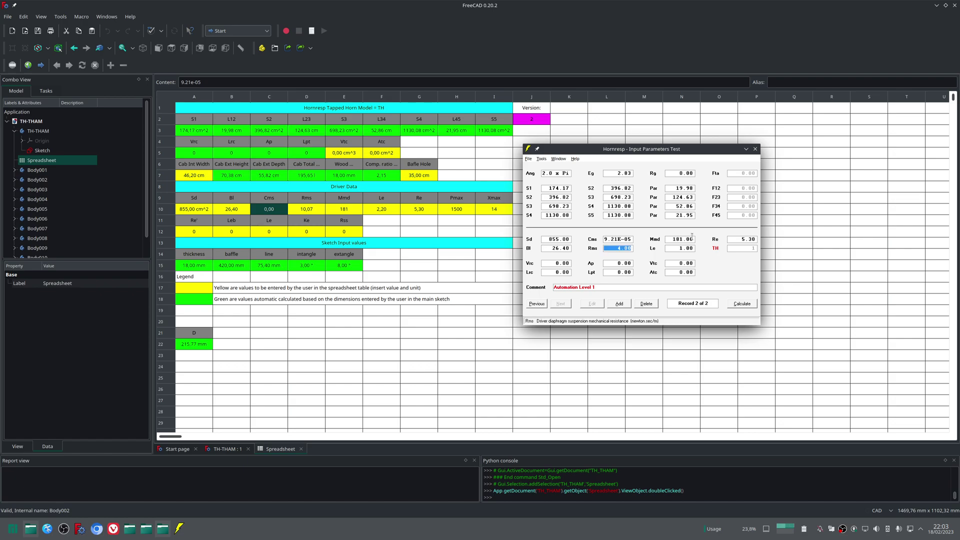
Step: Set the driver's Rms to 10.07 and its voice coil inductance Le to 2.2
{"action": "type", "text": "10.07"}
{"action": "key", "text": "Tab"}
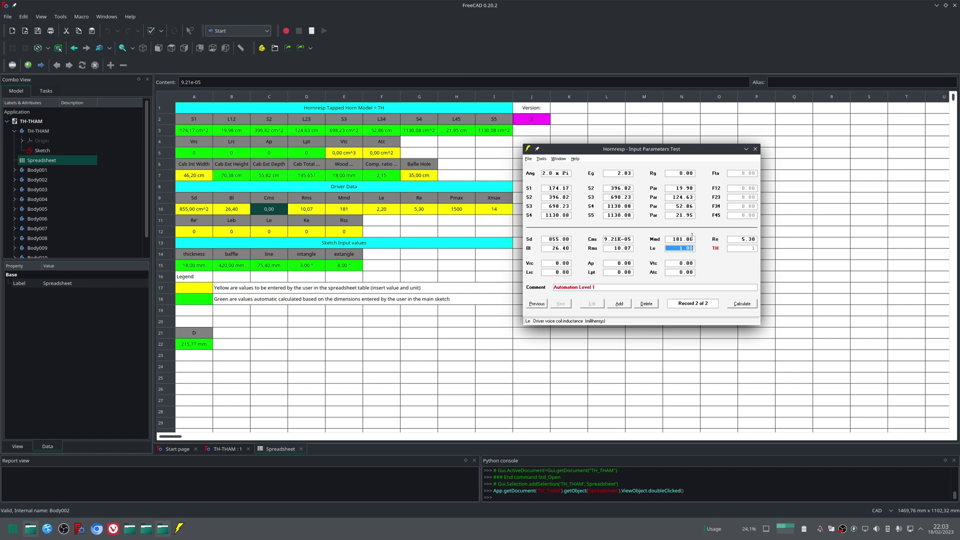
{"action": "type", "text": "2.2"}
{"action": "key", "text": "Tab"}
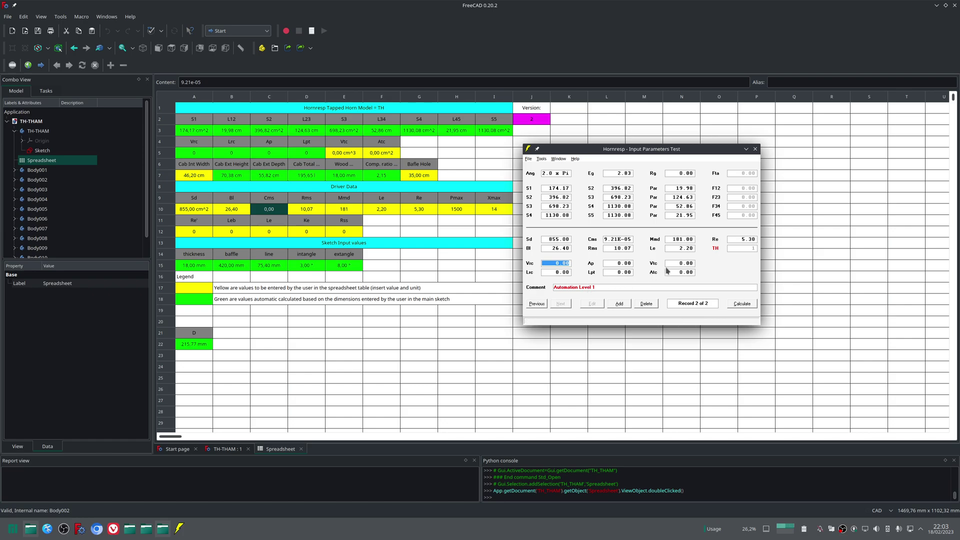
Step: Move the input parameters window clear of the spreadsheet's data and calculate the tapped horn simulation
{"action": "left_click_drag", "start_coordinate": [689, 153], "coordinate": [683, 169]}
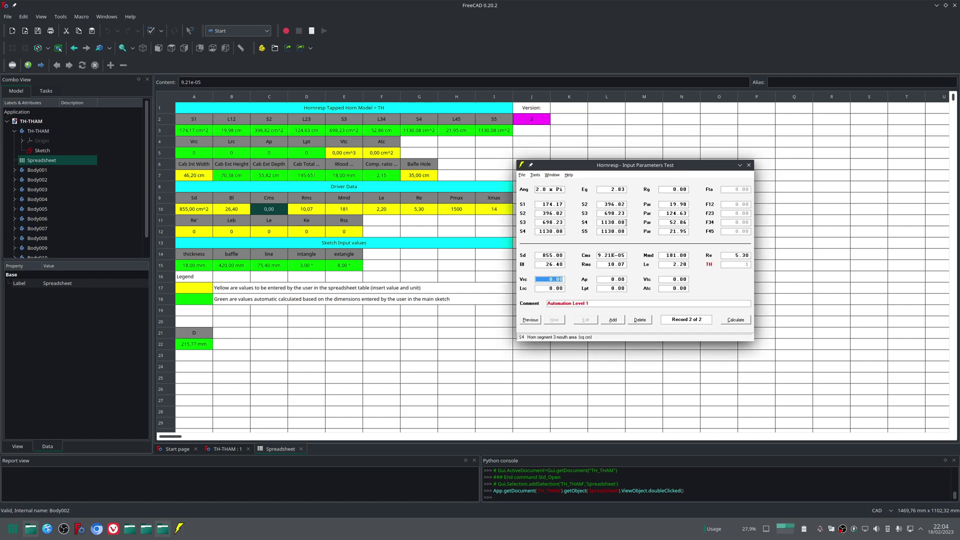
{"action": "left_click_drag", "start_coordinate": [608, 167], "coordinate": [643, 139]}
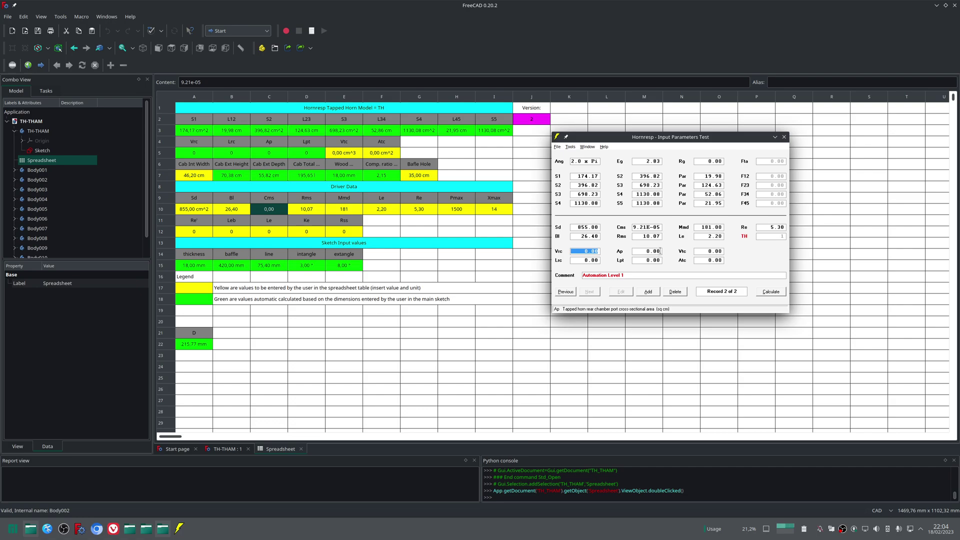
{"action": "left_click_drag", "start_coordinate": [694, 138], "coordinate": [704, 135]}
{"action": "left_click", "coordinate": [782, 289]}
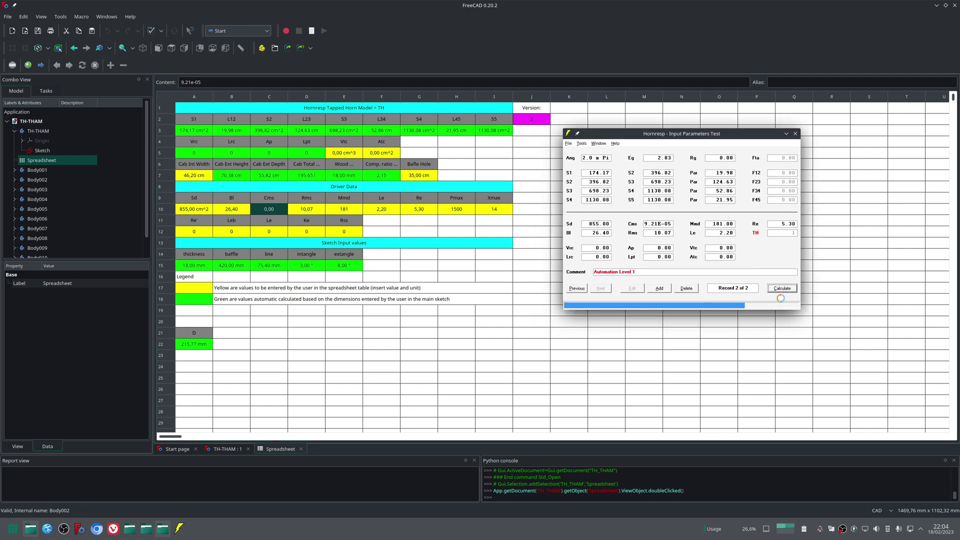
Step: Make Acoustical Power the default result window in the options and reposition the resulting chart window beside the spreadsheet data
{"action": "left_click", "coordinate": [582, 144]}
{"action": "left_click", "coordinate": [594, 177]}
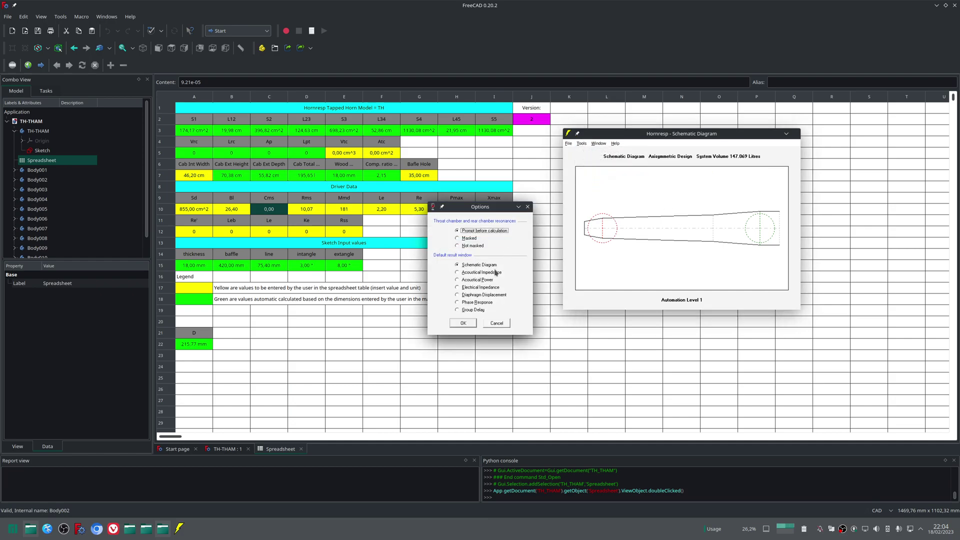
{"action": "left_click", "coordinate": [484, 281]}
{"action": "left_click", "coordinate": [466, 326]}
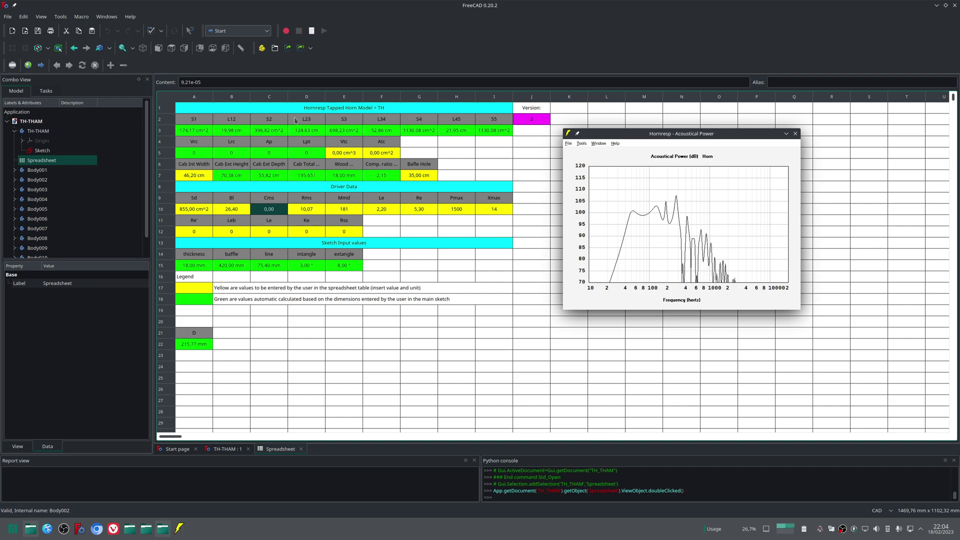
{"action": "mouse_move", "coordinate": [685, 138]}
{"action": "left_mouse_down"}
{"action": "mouse_move", "coordinate": [704, 149]}
{"action": "mouse_move", "coordinate": [682, 138]}
{"action": "left_mouse_up"}
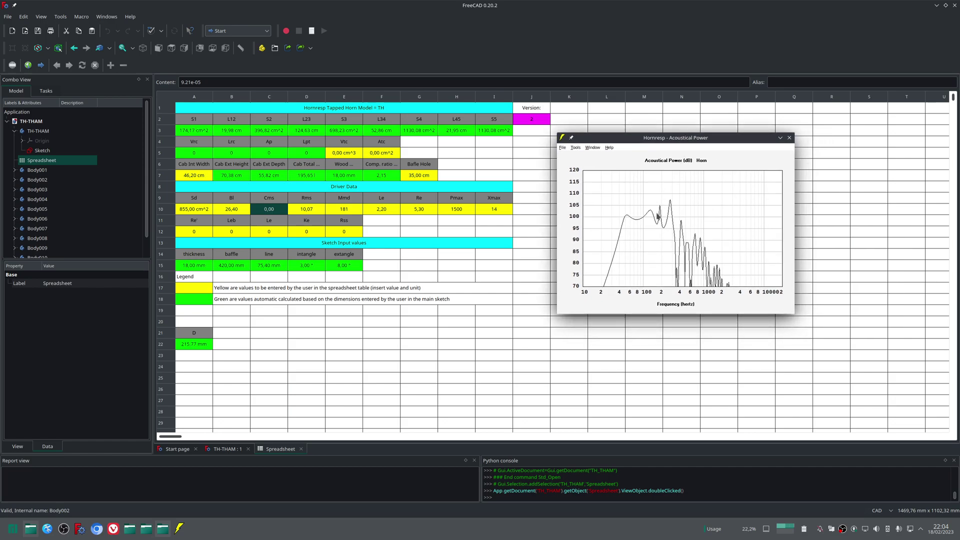